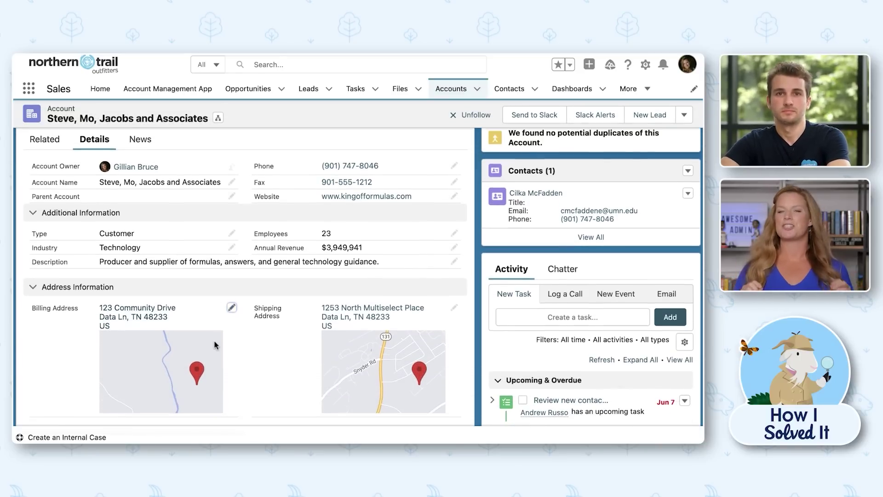
# - Change the account's billing street to the same street as its shipping address and save the record
pyautogui.click(231, 308)
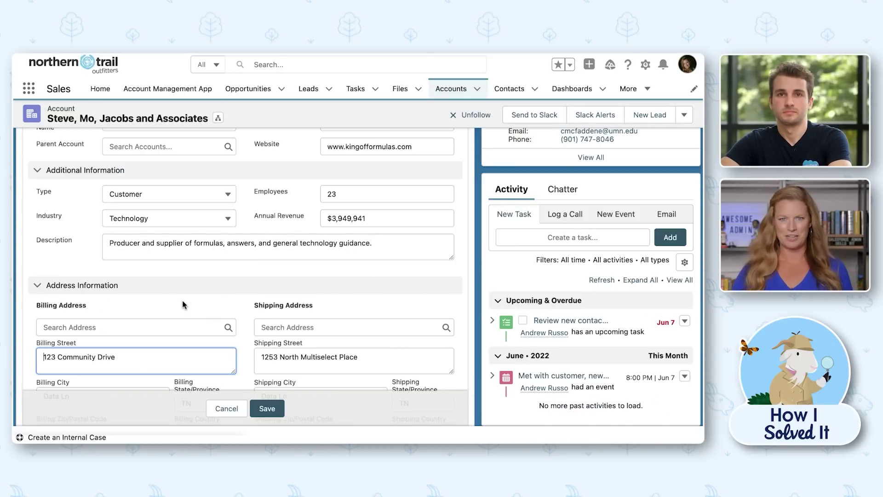
pyautogui.scroll(-3, 179, 304)
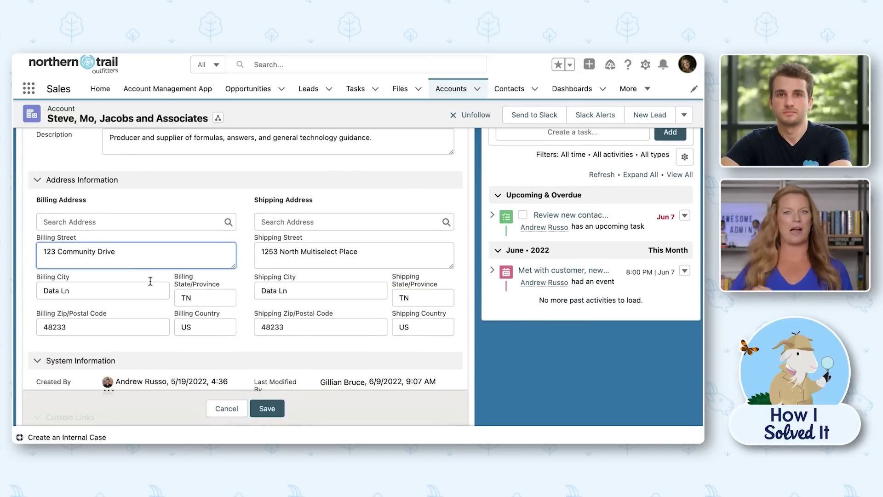
pyautogui.tripleClick(109, 252)
pyautogui.write('1253 North Multiselect Place')
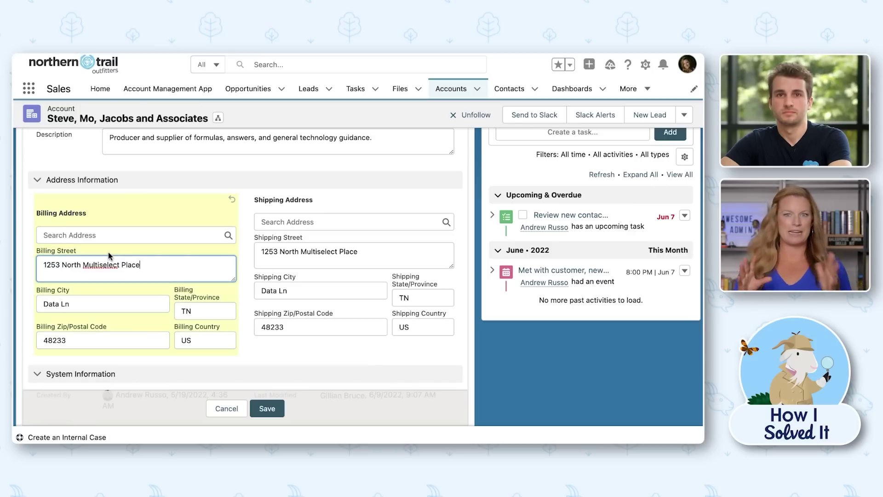
pyautogui.click(268, 409)
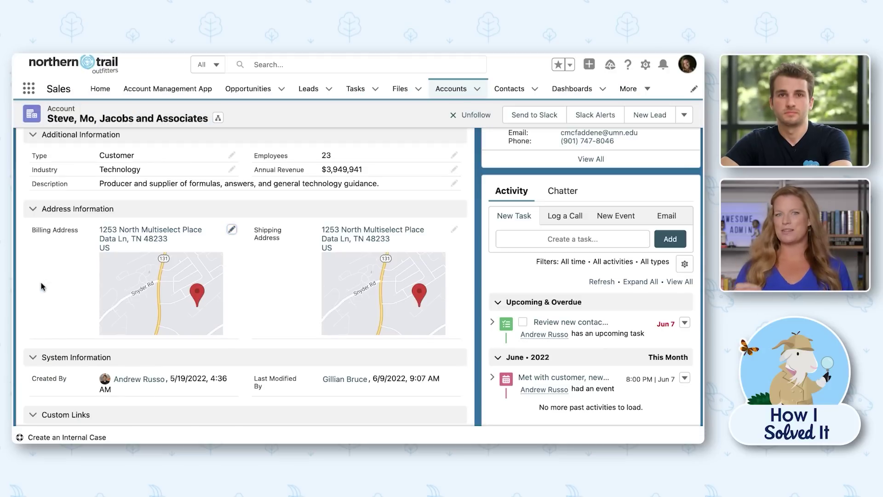
# - Start an internal case of type New Feature with the subject "Please update contact address when the account address is updated"
pyautogui.scroll(5, 40, 286)
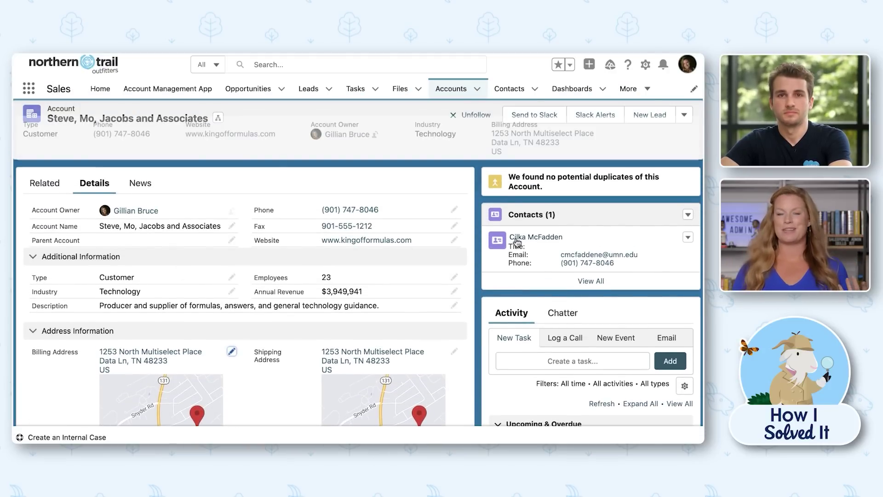
pyautogui.moveTo(517, 243)
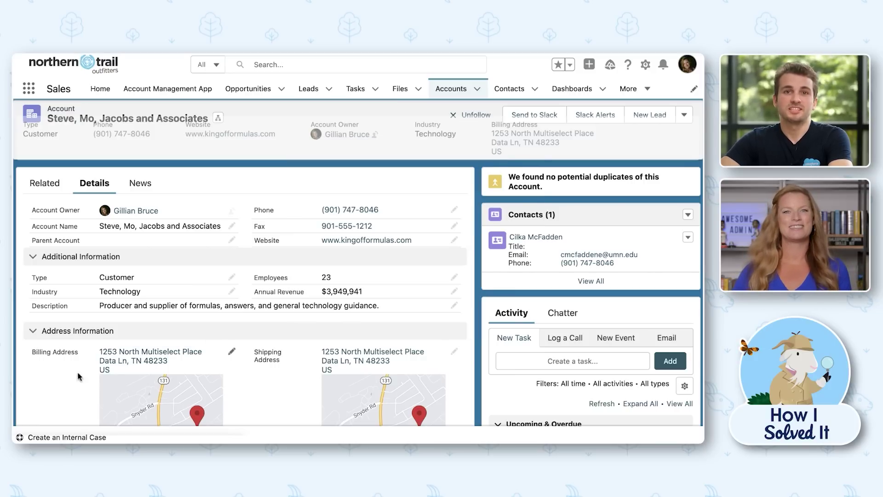
pyautogui.scroll(-1, 59, 374)
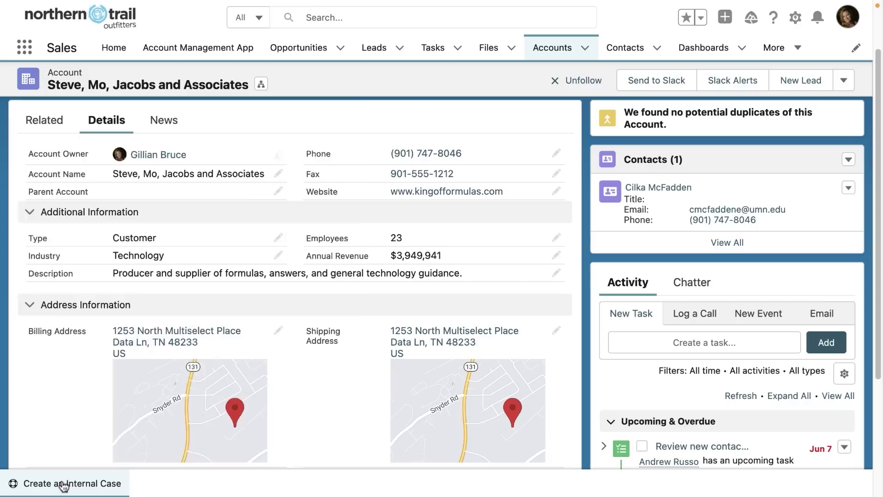
pyautogui.click(63, 484)
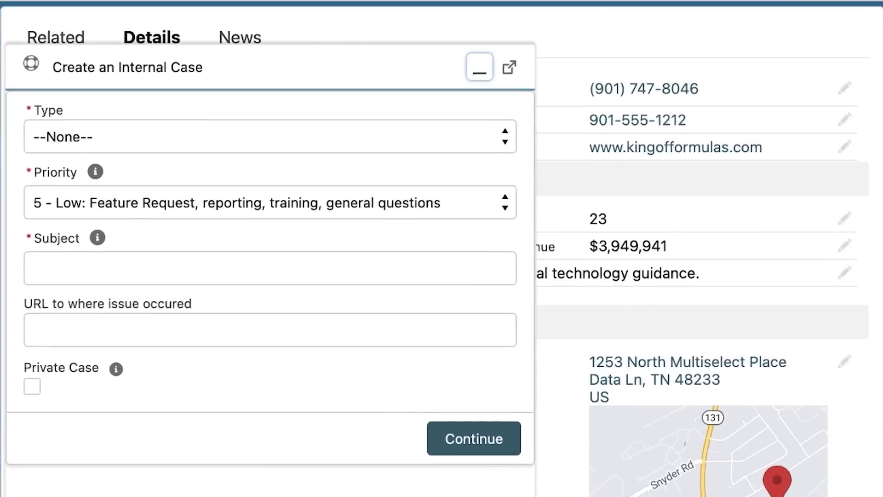
pyautogui.click(499, 142)
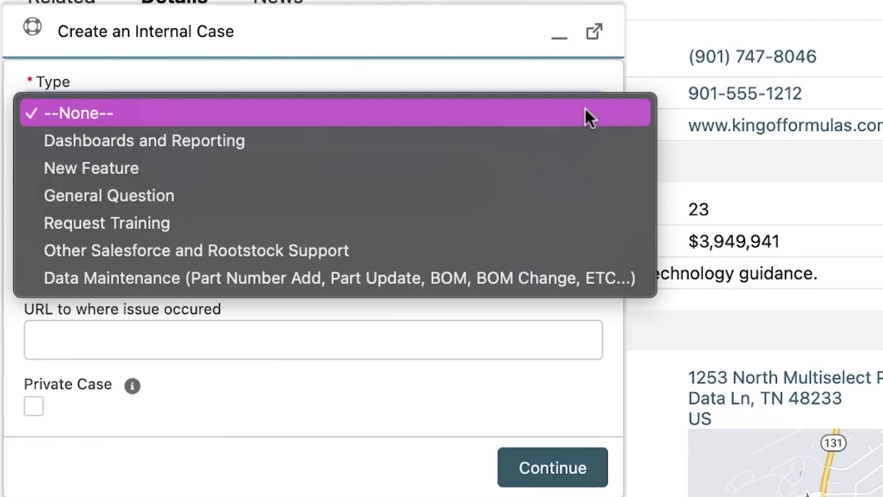
pyautogui.click(513, 168)
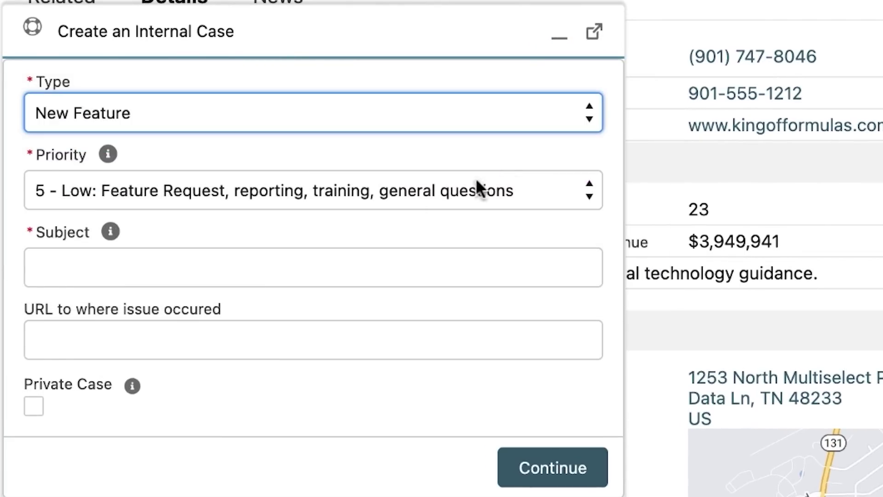
pyautogui.click(255, 264)
pyautogui.write('Please update contact a')
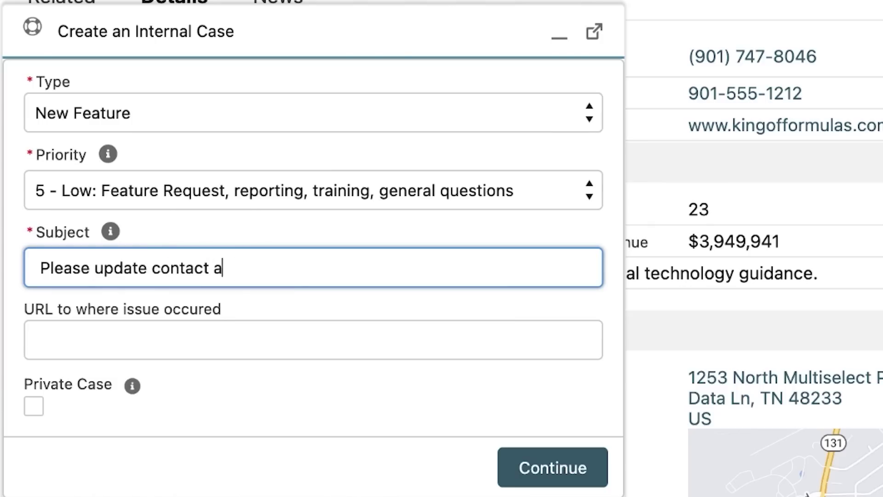
pyautogui.write('ddress when the account address is updated')
pyautogui.click(563, 470)
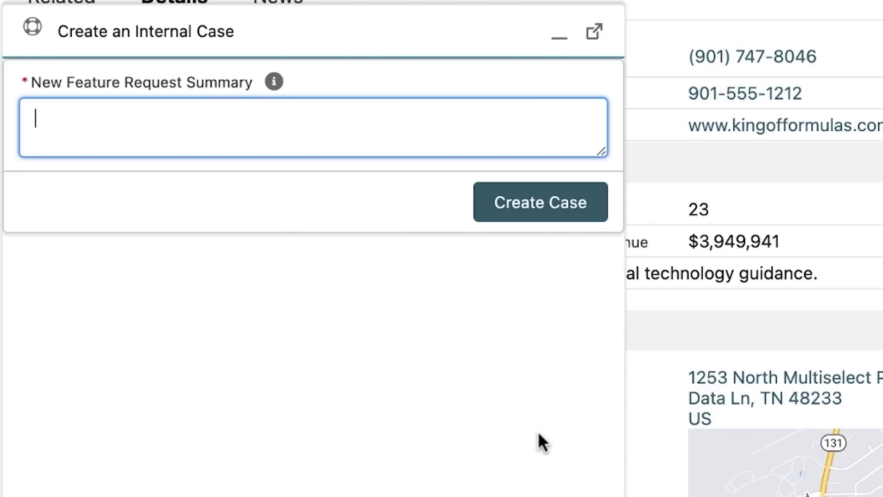
# - Create the case with the feature request summary "Please automate a contact address update when the account address is updated"
pyautogui.write('Please automate a contact address update when the account address is updated')
pyautogui.click(562, 205)
pyautogui.click(567, 226)
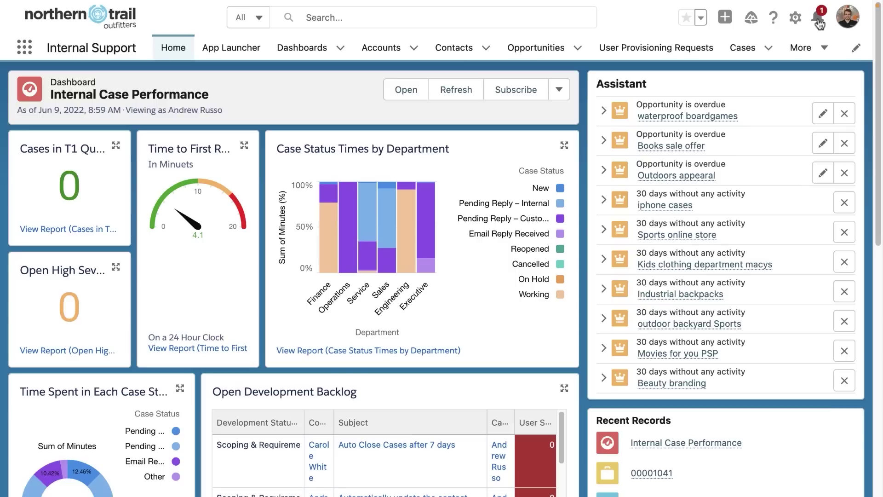
# - Open the new case from the latest New Case in Queue notification and take ownership of it
pyautogui.click(669, 71)
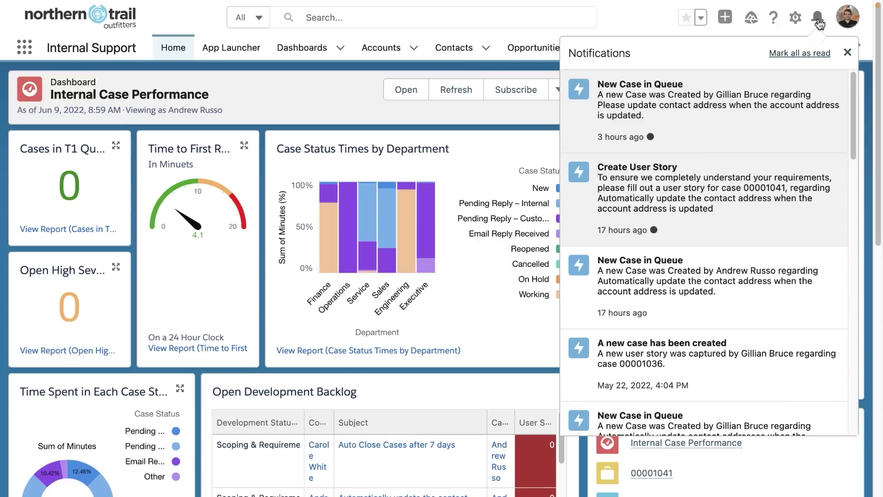
pyautogui.click(744, 126)
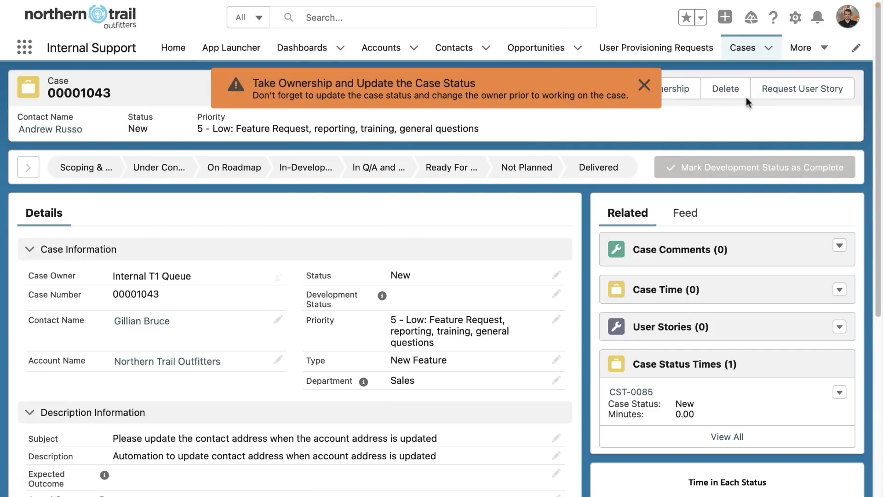
pyautogui.click(644, 85)
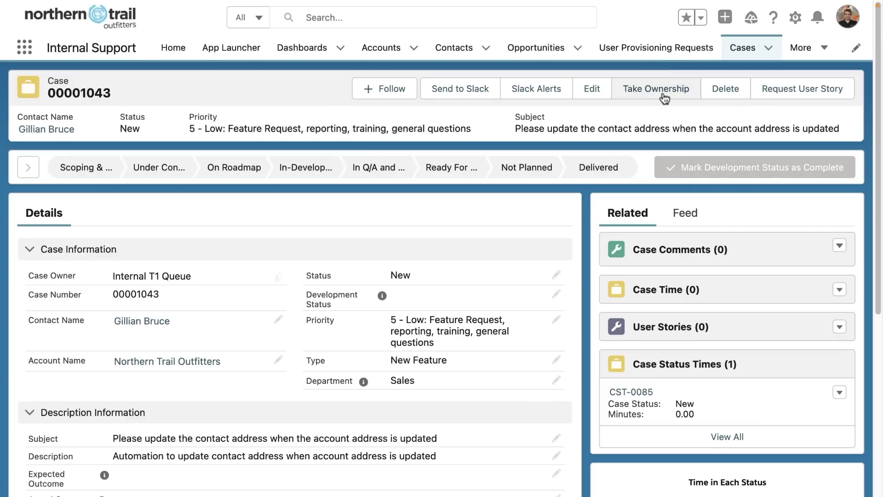
pyautogui.click(664, 92)
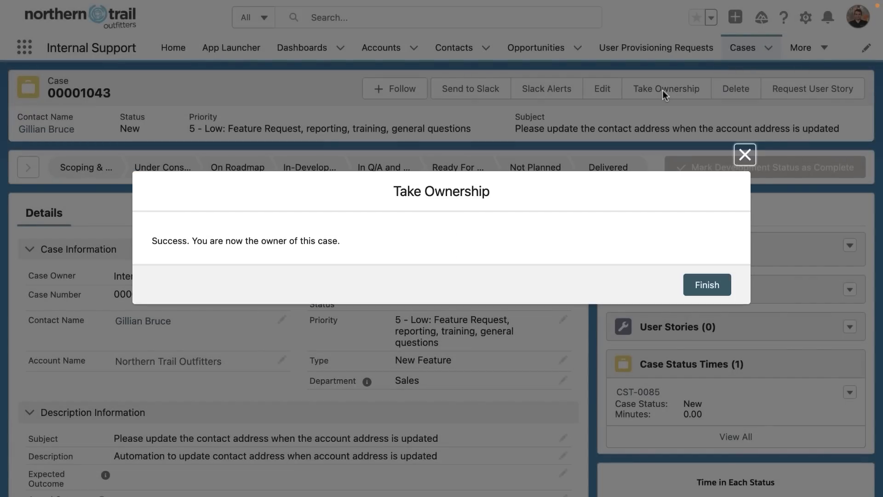
pyautogui.click(705, 285)
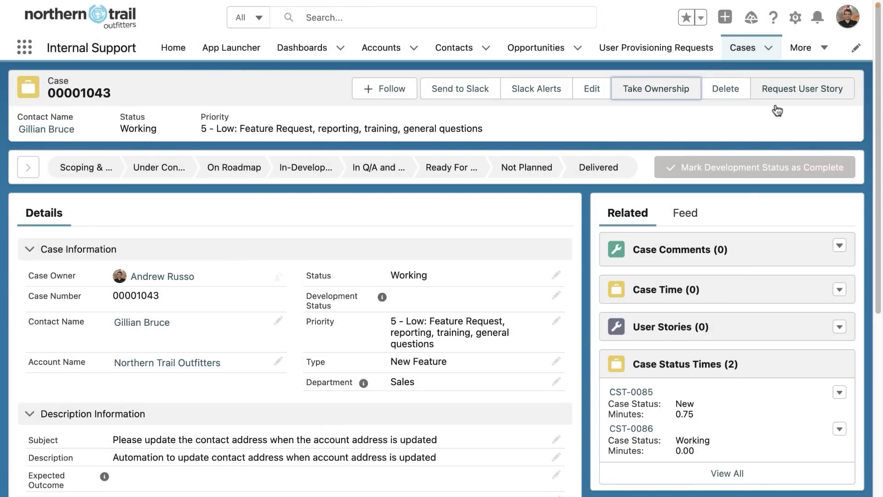
# - Request a user story from the case's contact, enlarging the message box and sending the prefilled message
pyautogui.click(785, 86)
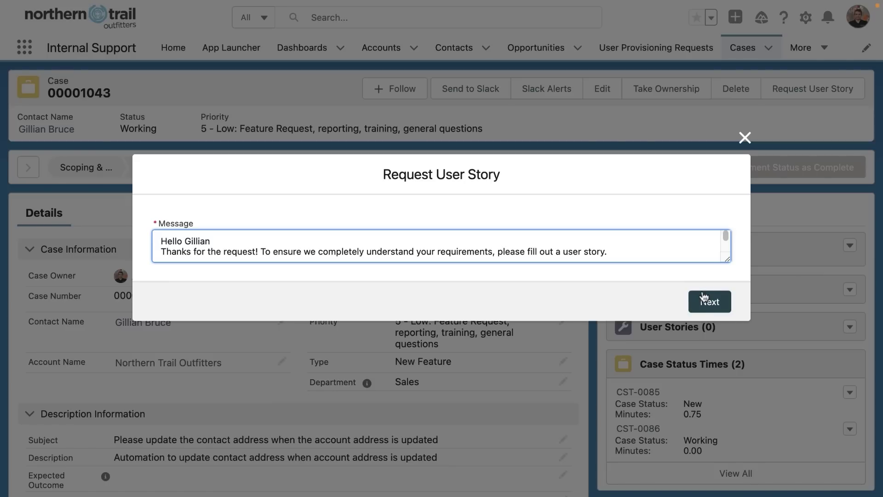
pyautogui.moveTo(727, 260); pyautogui.dragTo(728, 311)
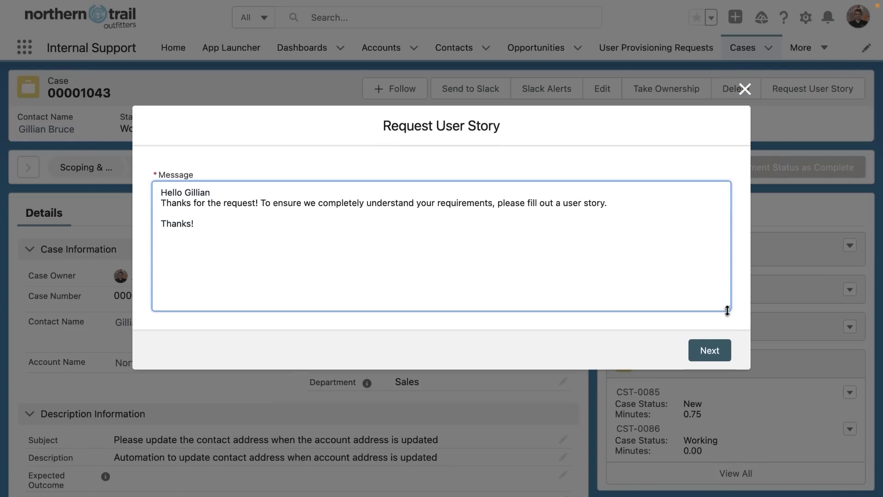
pyautogui.click(705, 351)
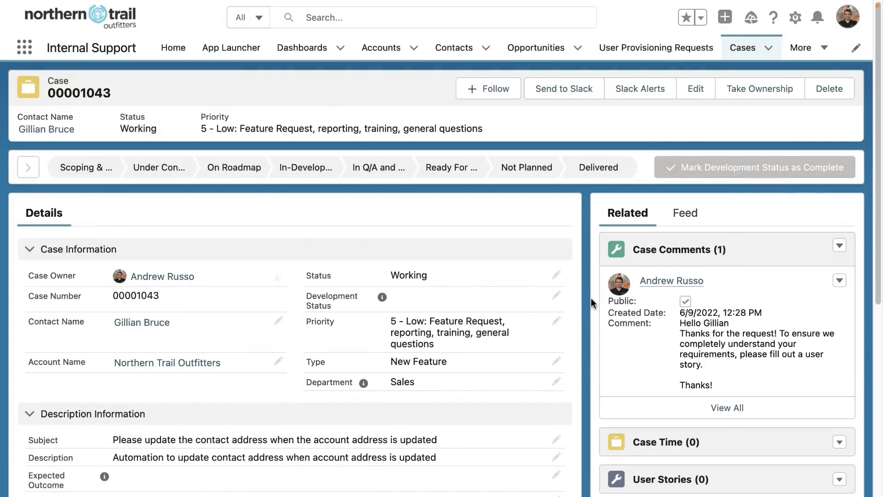
# - Set the case's Development Status to the Scoping & Requirements option and save the case
pyautogui.click(556, 295)
pyautogui.click(547, 330)
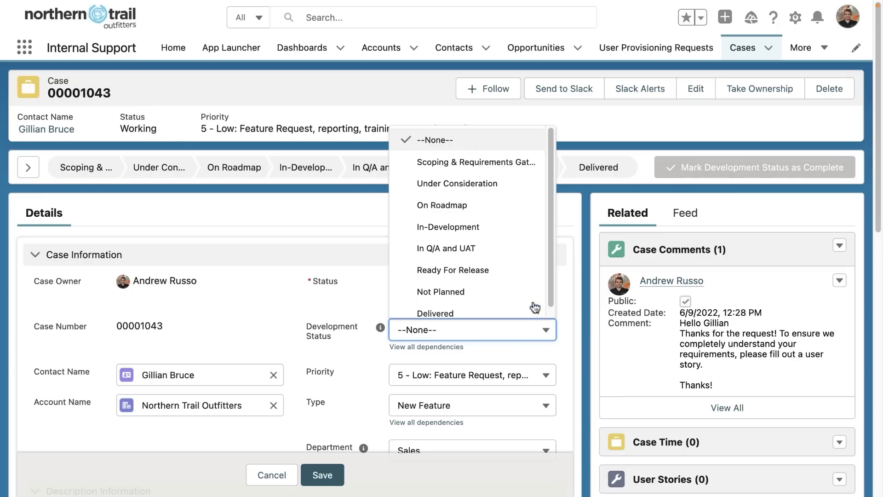
pyautogui.click(460, 162)
pyautogui.click(333, 474)
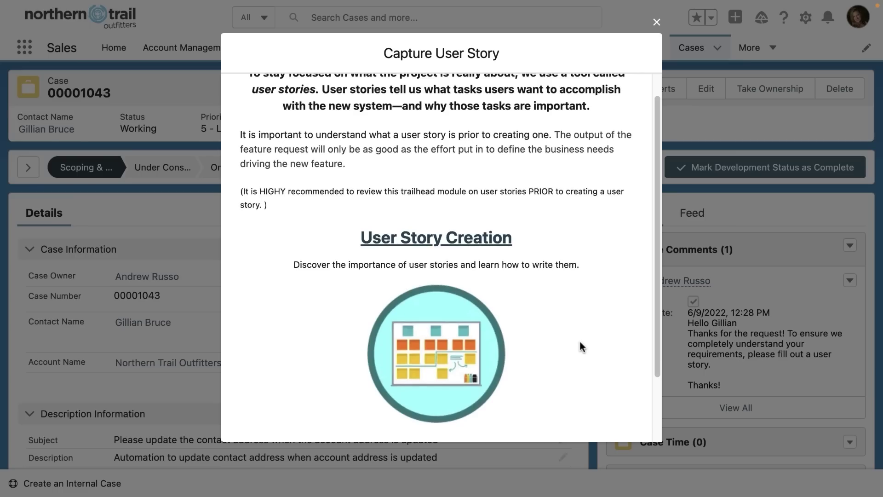
# - Read through the Capture User Story introduction and open its linked User Story Creation module
pyautogui.scroll(-1, 580, 342)
pyautogui.scroll(-1, 580, 343)
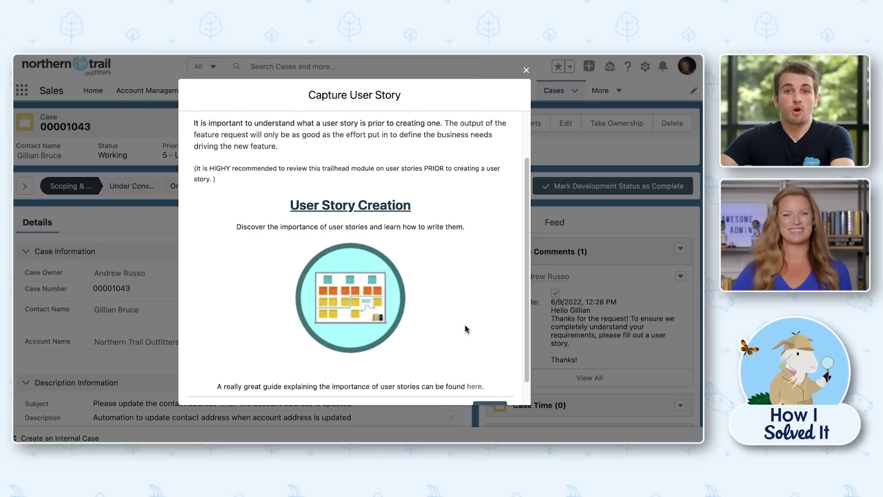
pyautogui.scroll(-1, 467, 328)
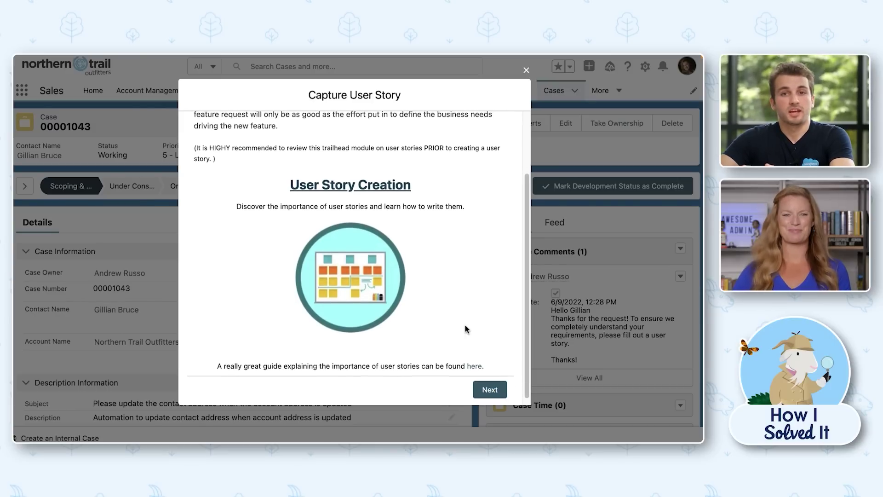
pyautogui.scroll(-1, 467, 328)
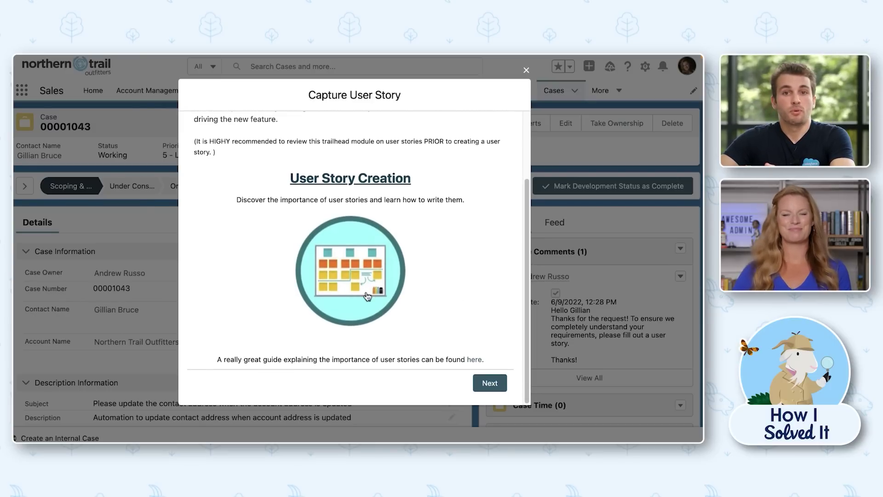
pyautogui.click(335, 285)
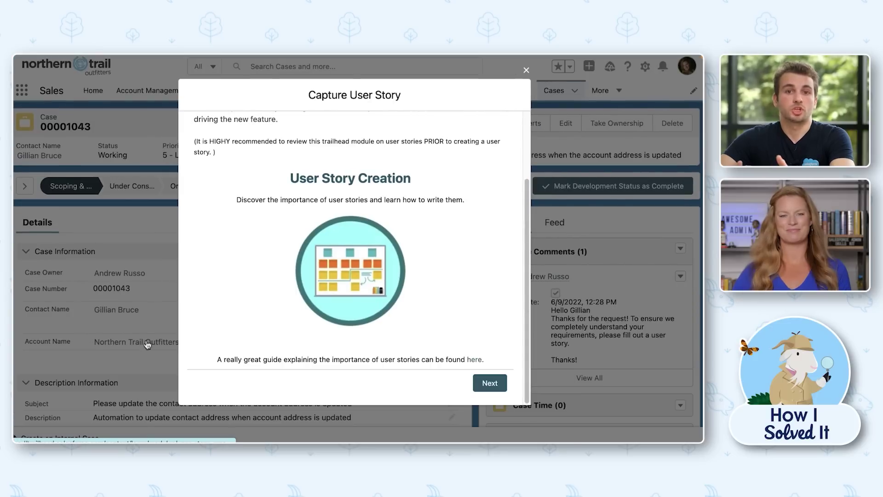
# - Start the user story as Salesperson, wanting "Child contact records to be updated with the account address when the account address is changed"
pyautogui.click(488, 385)
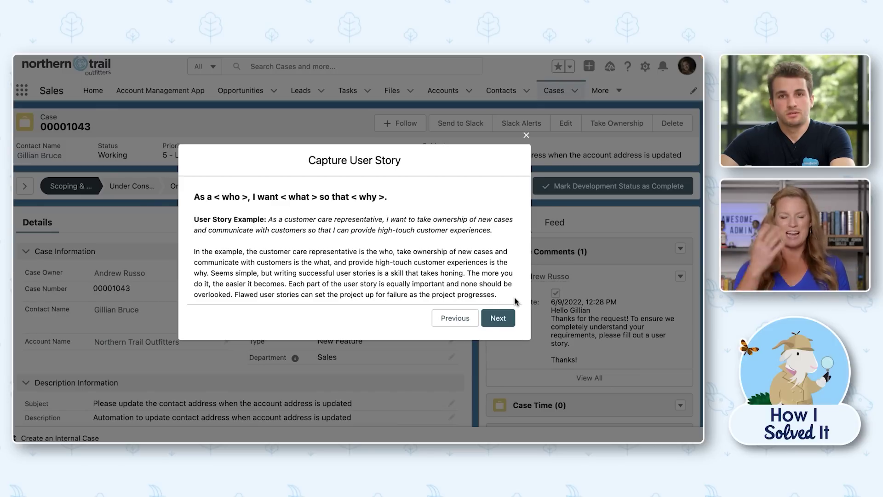
pyautogui.click(499, 317)
pyautogui.click(374, 243)
pyautogui.write('Child con')
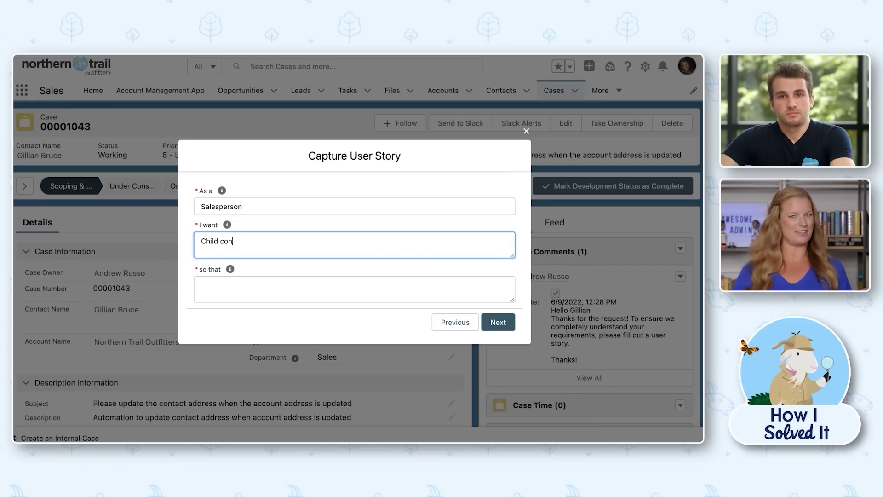
pyautogui.write('tact records to be updated with the account address when the account address is changed')
# - Complete the story with the reason "So I know all the data for the accounts and contacts is correct" and continue to the measurable outcomes
pyautogui.click(308, 281)
pyautogui.write('So I know all the data for the accounts and contacts is correct')
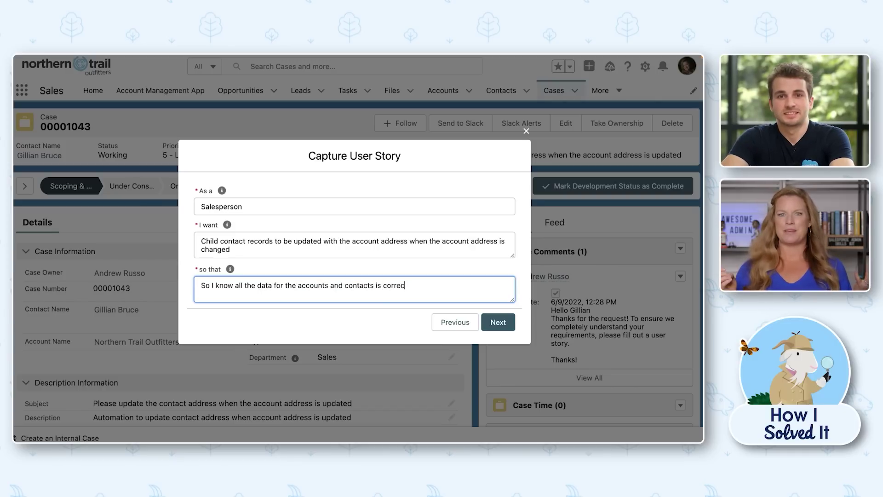
pyautogui.click(498, 322)
pyautogui.click(496, 291)
# - Enter the measurable outcome "I can spend more time selling and less time updating data" and submit the user story
pyautogui.press('Tab')
pyautogui.write('I can spend mo')
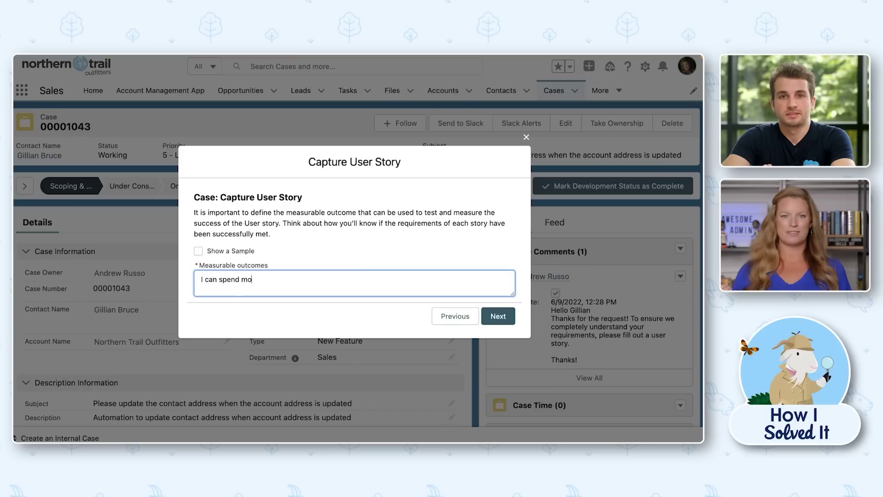
pyautogui.write('re time selling and less time updating data')
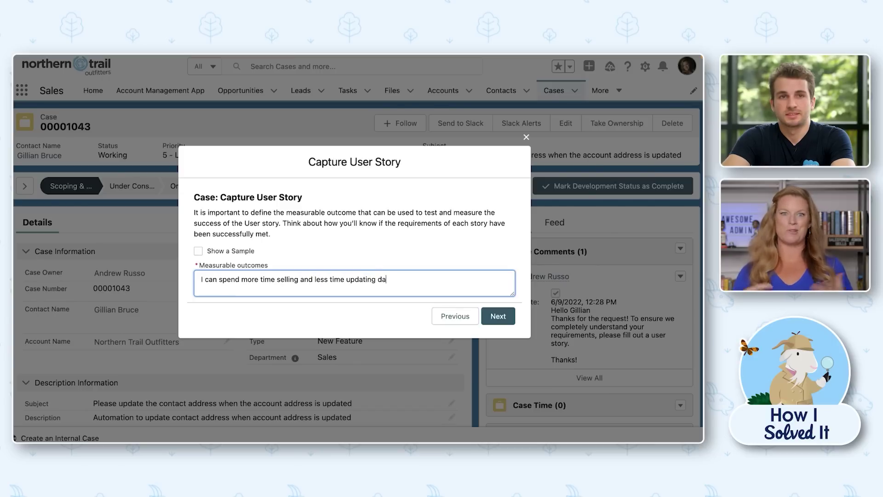
pyautogui.click(495, 323)
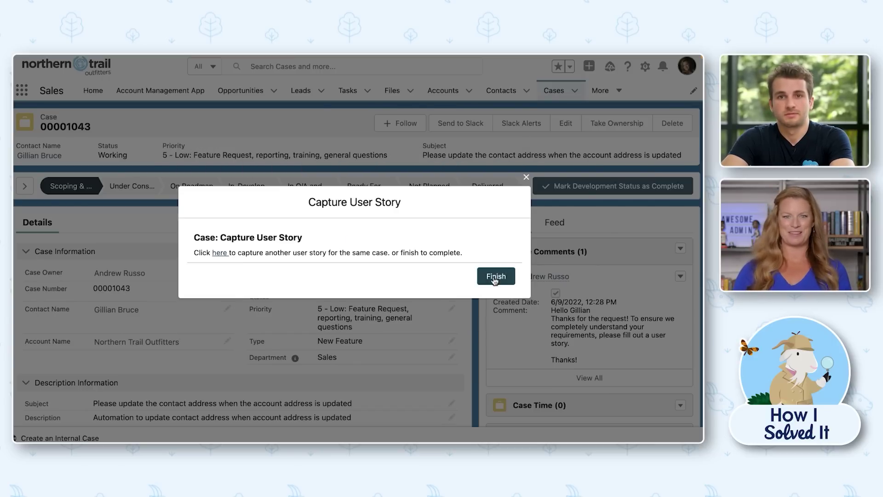
# - Open the case from the newest notification about a captured user story
pyautogui.click(828, 18)
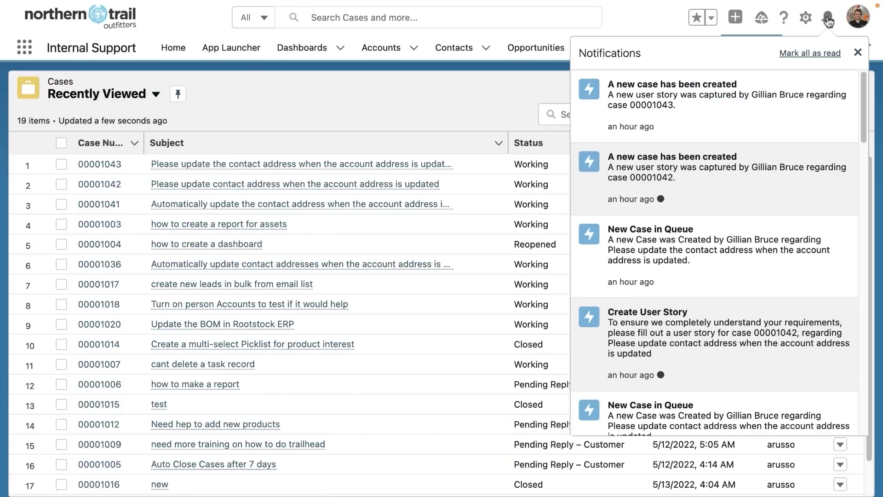
pyautogui.click(797, 104)
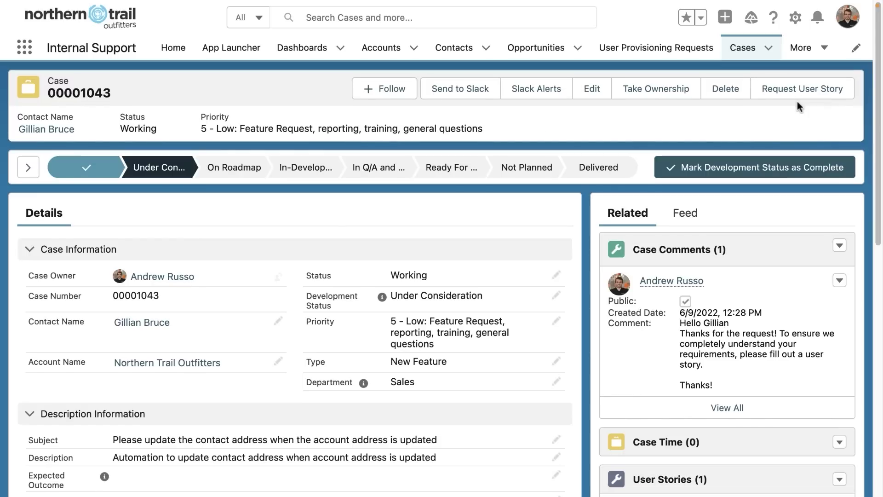
# - Open the user story linked to the case, review its goal, measurable outcome and complete user story, and return to the case
pyautogui.scroll(-4, 599, 244)
pyautogui.moveTo(634, 338)
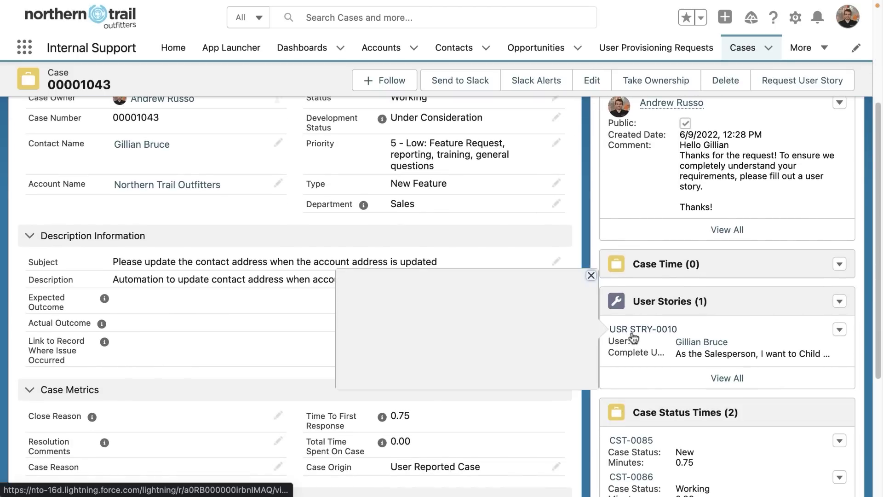
pyautogui.click(634, 337)
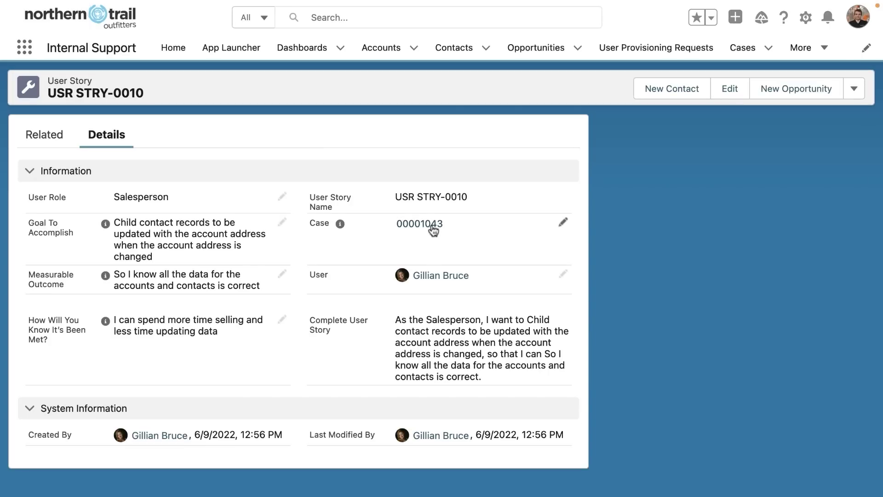
pyautogui.click(433, 225)
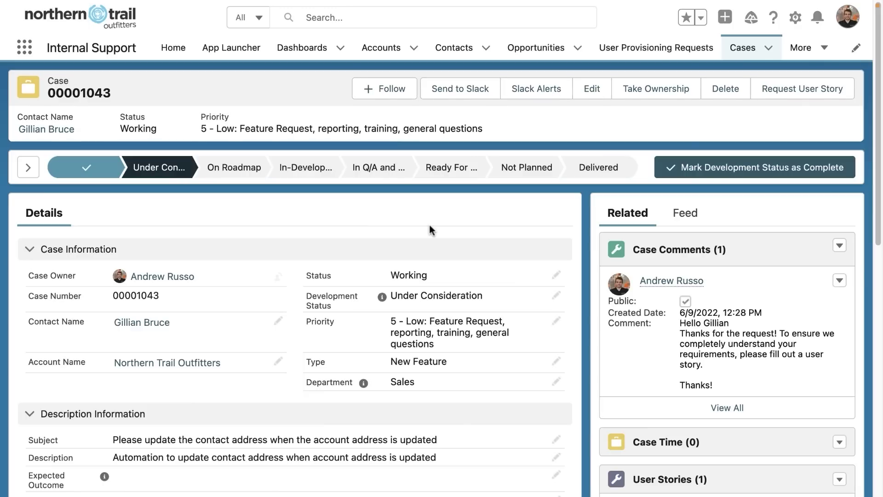
# - Add the case comment "This sounds like a great idea, I am adding this to the road map" and set the development status to On Roadmap
pyautogui.click(840, 245)
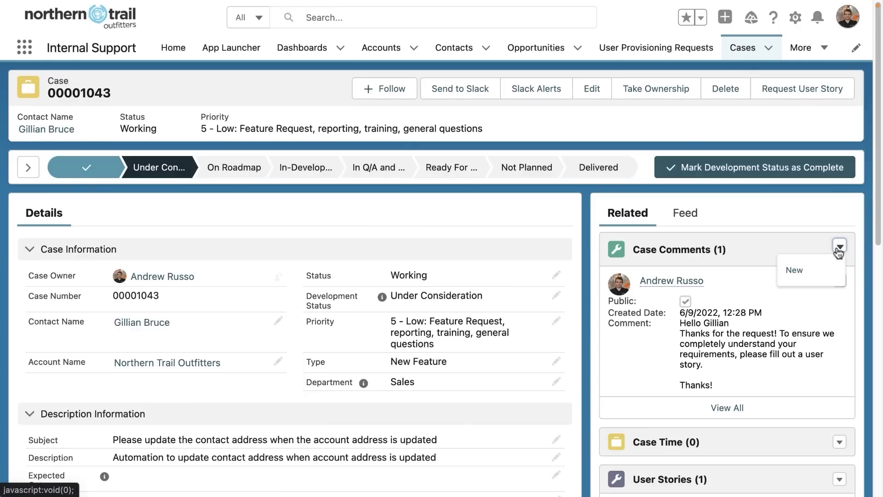
pyautogui.click(806, 271)
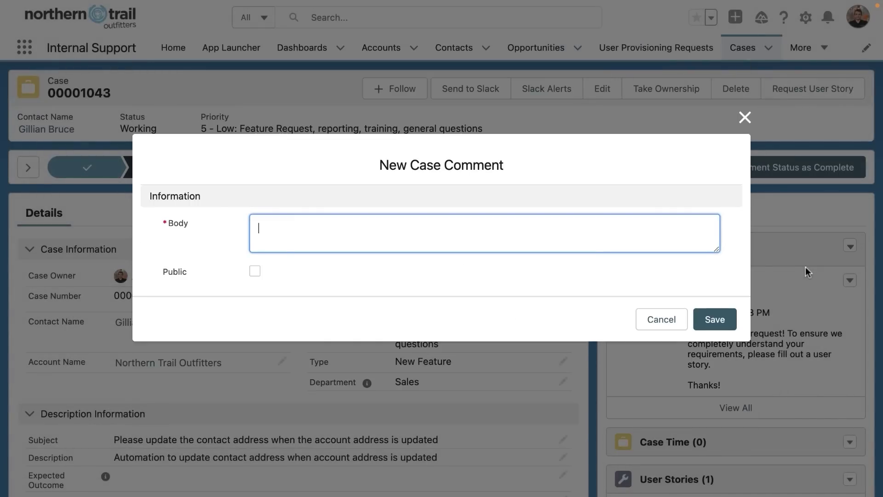
pyautogui.write('This sounds like a great idea')
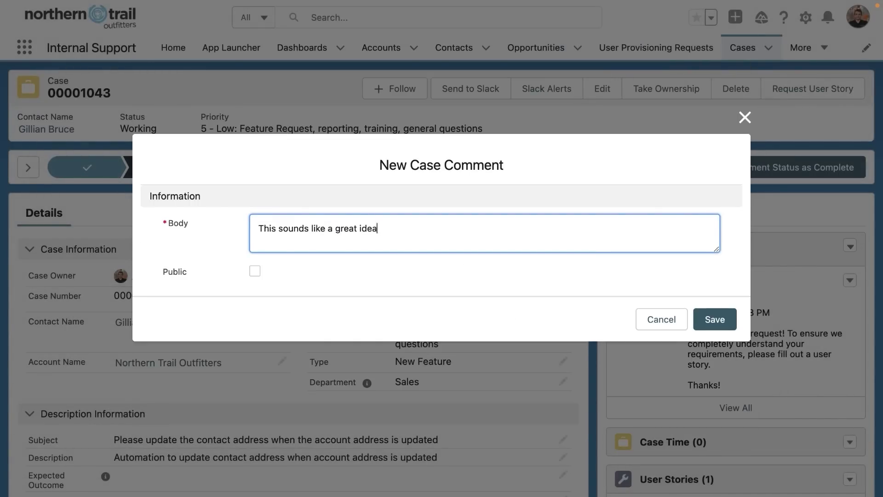
pyautogui.write('this to the road map')
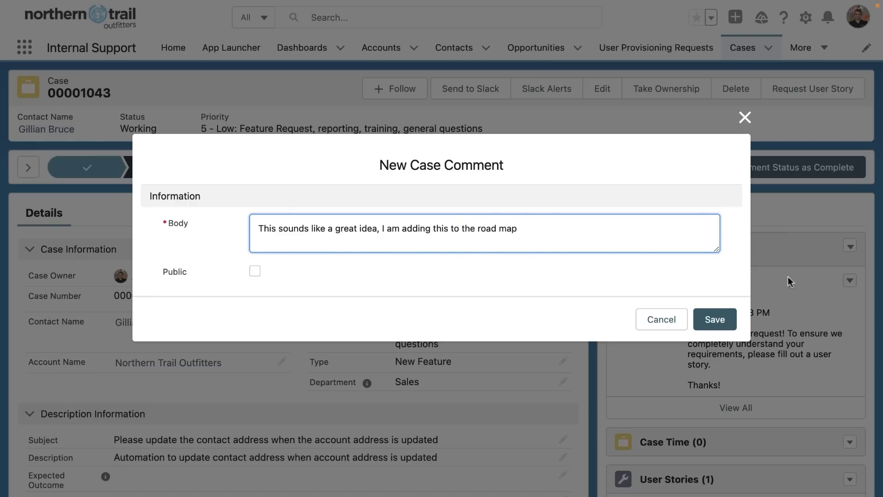
pyautogui.click(713, 319)
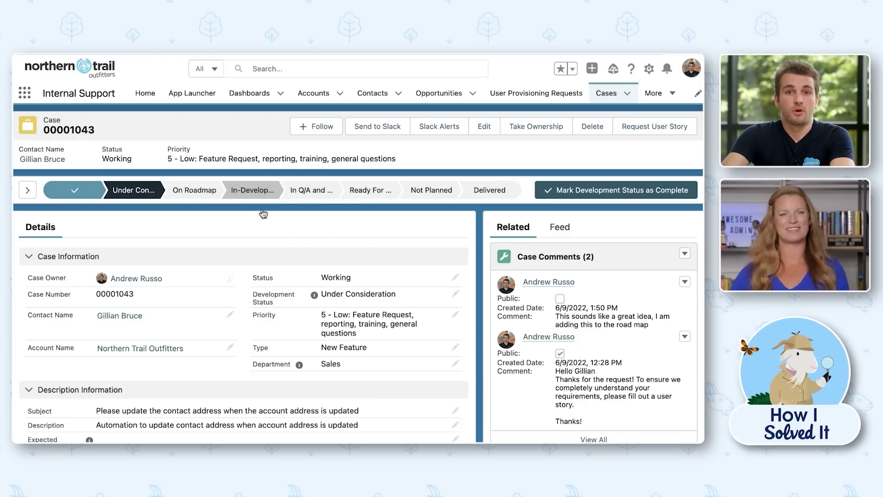
pyautogui.click(214, 194)
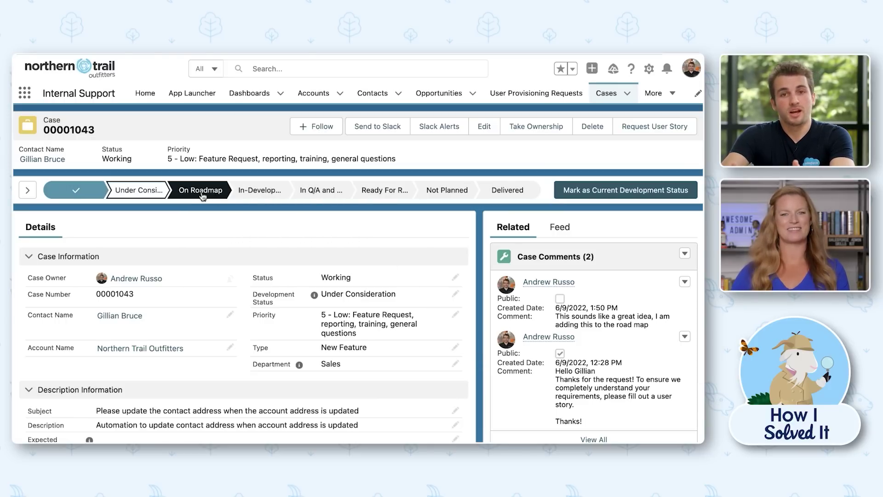
pyautogui.click(569, 194)
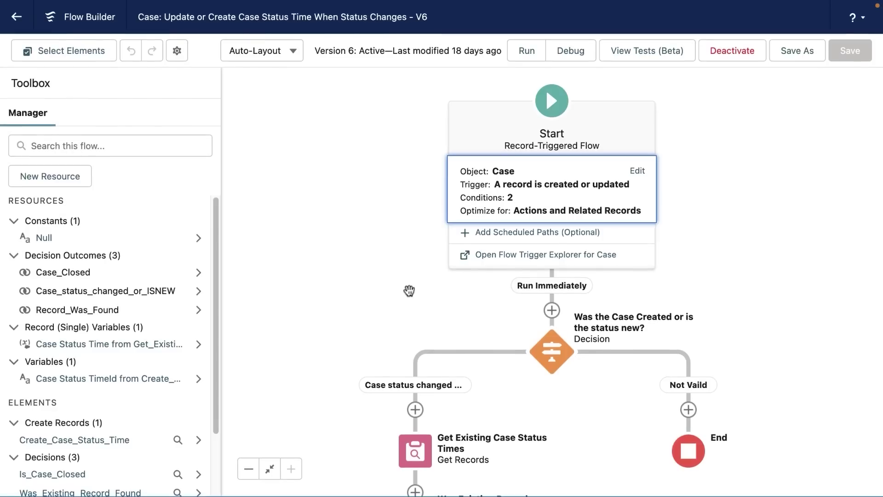
# - Examine the case status time flow from its first decision through the existing-record and case-closed branches
pyautogui.moveTo(336, 348); pyautogui.dragTo(353, 189)
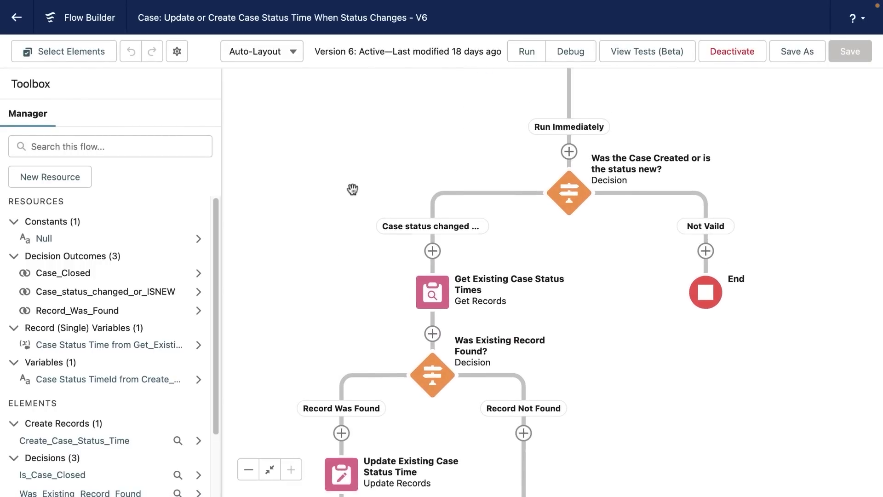
pyautogui.scroll(-3, 353, 189)
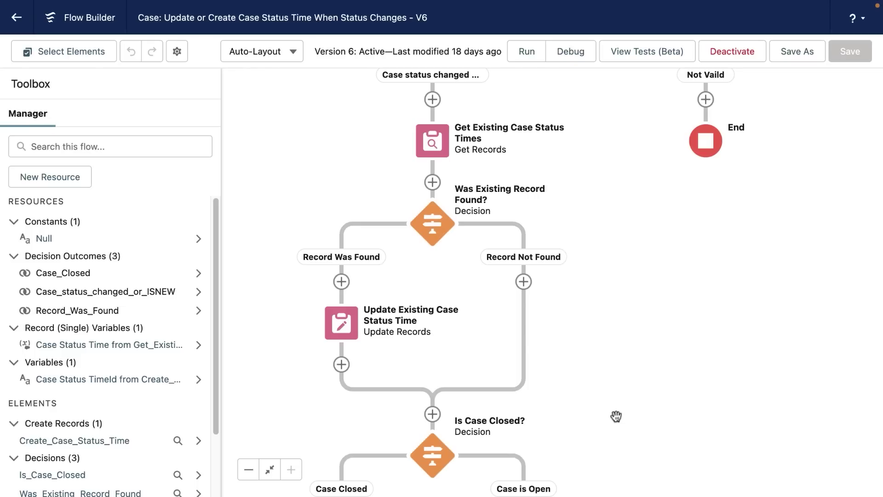
pyautogui.moveTo(617, 417); pyautogui.dragTo(615, 181)
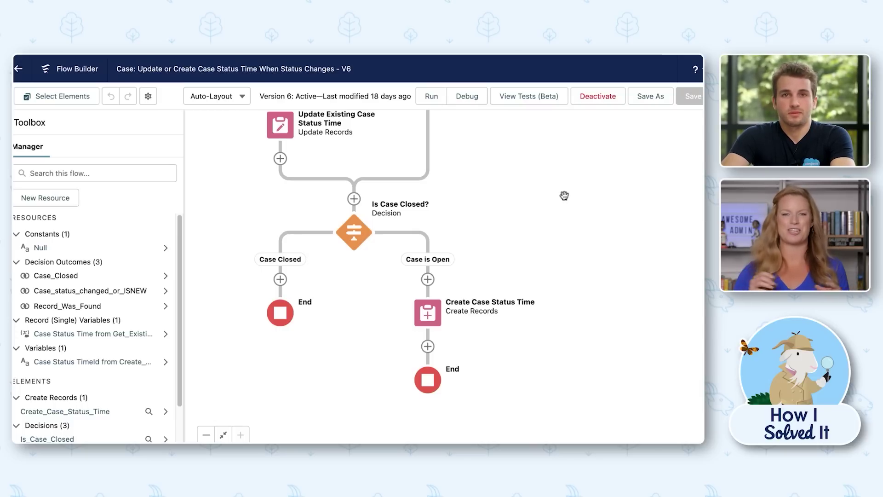
# - Run all of the flow's tests, and run the Case Created test again with its details
pyautogui.click(511, 101)
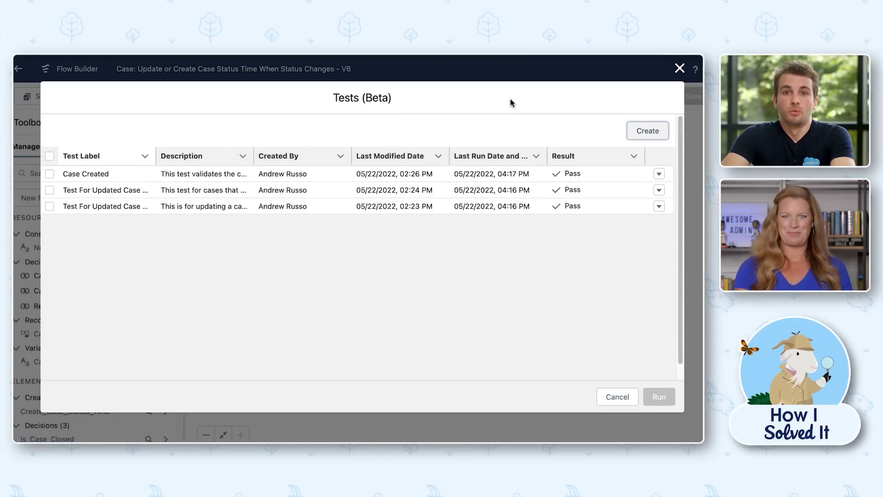
pyautogui.click(50, 156)
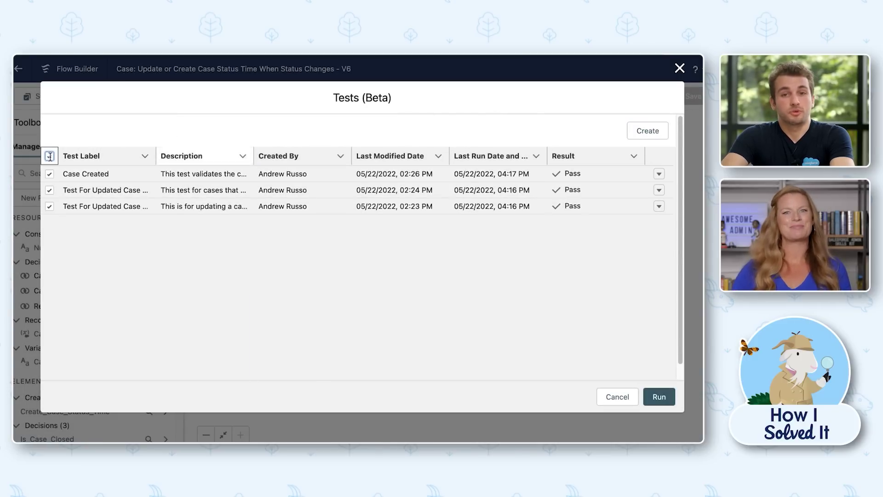
pyautogui.click(659, 398)
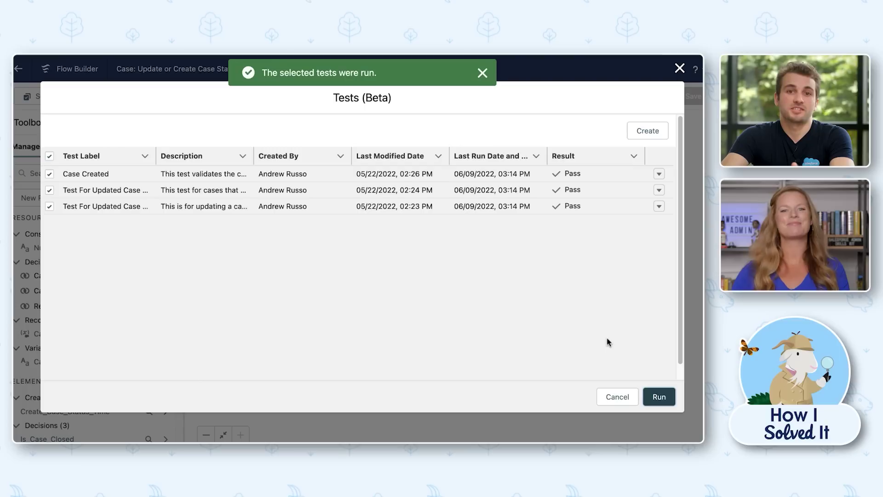
pyautogui.click(659, 174)
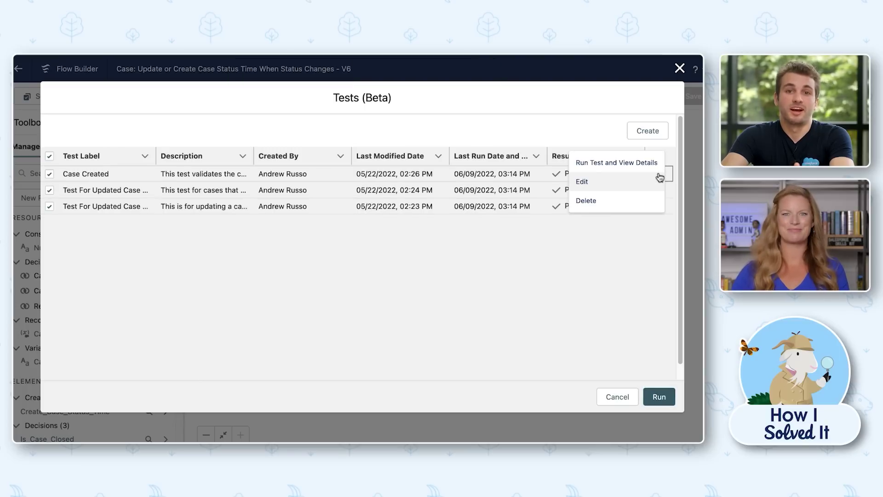
pyautogui.click(649, 166)
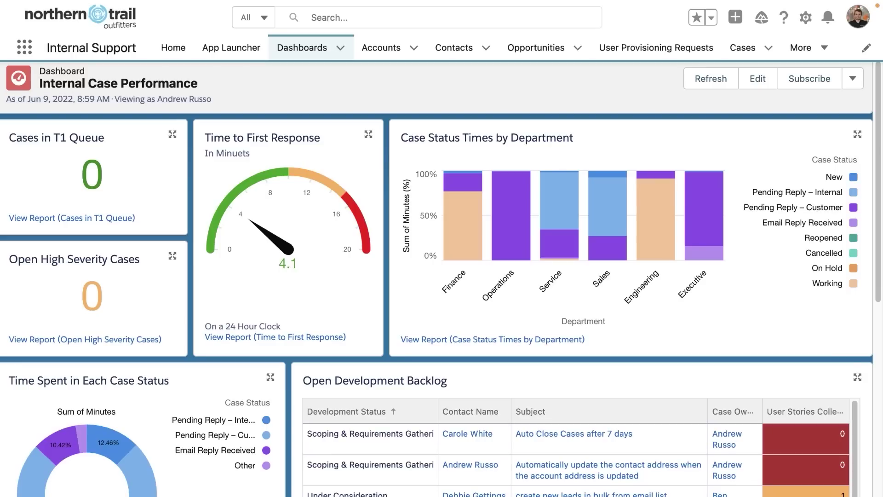
# - Refresh the Internal Case Performance dashboard and examine the response and status times, the open development backlog, and the cases by type and department
pyautogui.click(711, 91)
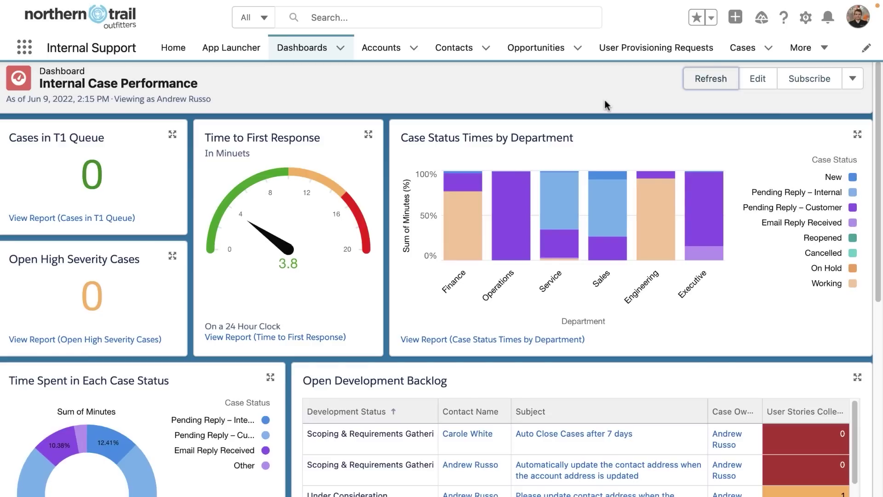
pyautogui.scroll(-3, 660, 313)
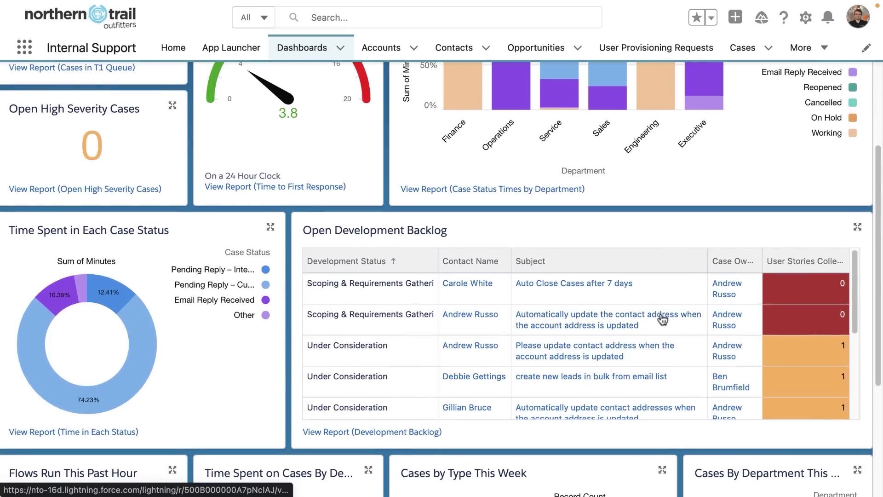
pyautogui.scroll(-3, 659, 352)
pyautogui.scroll(-2, 659, 352)
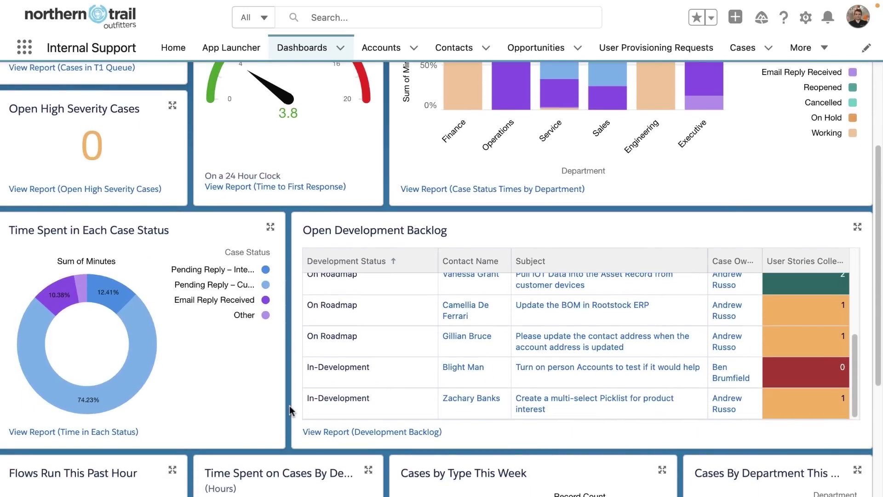
pyautogui.scroll(-4, 289, 404)
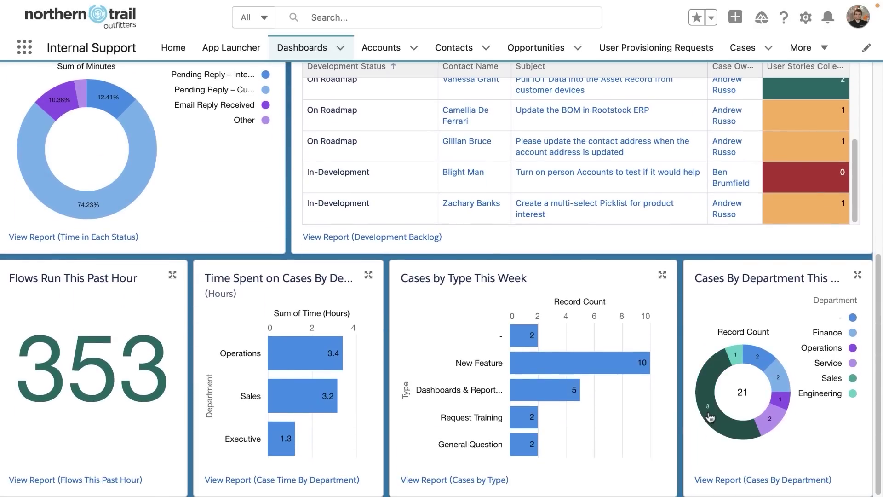
pyautogui.moveTo(770, 424)
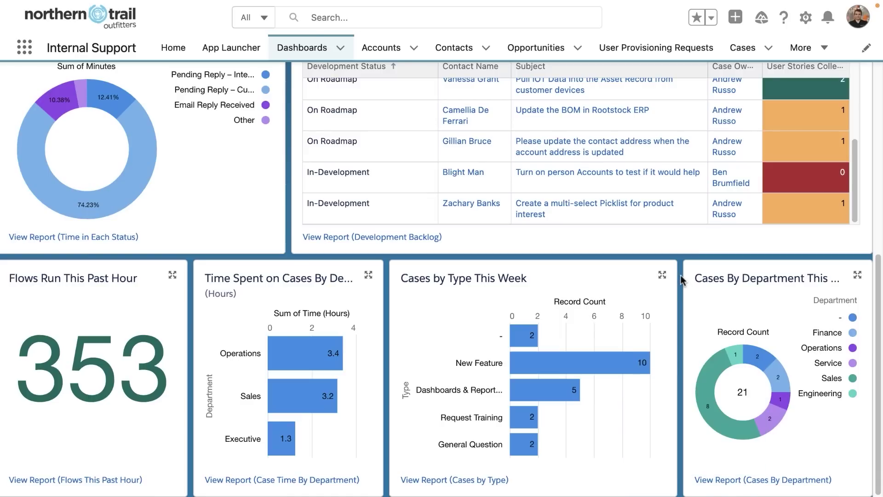
pyautogui.scroll(7, 683, 281)
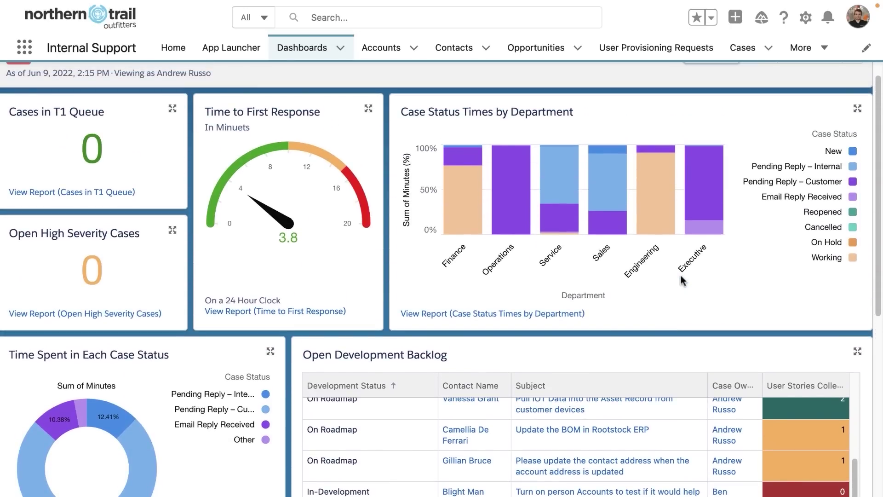
pyautogui.scroll(-2, 683, 280)
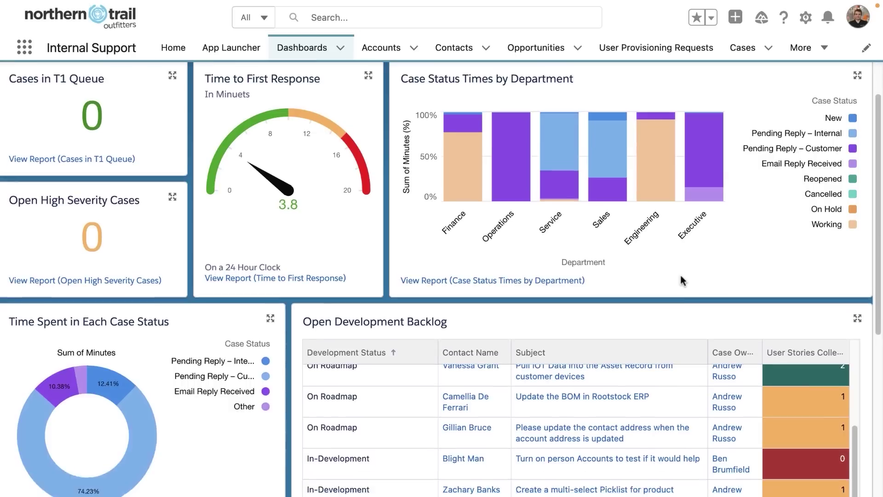
pyautogui.scroll(-1, 472, 417)
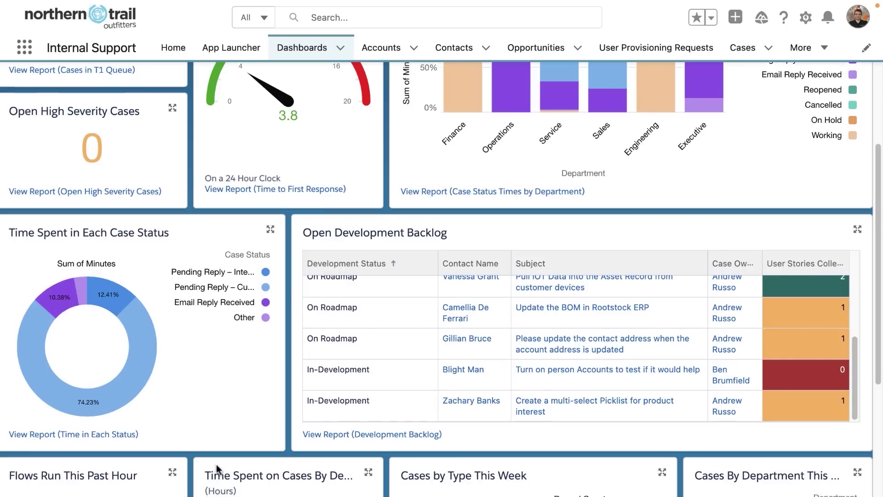
pyautogui.scroll(-6, 216, 464)
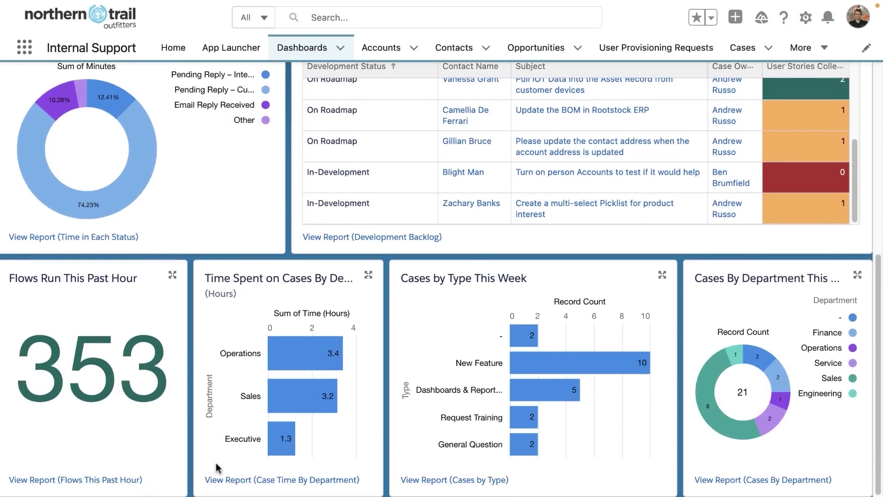